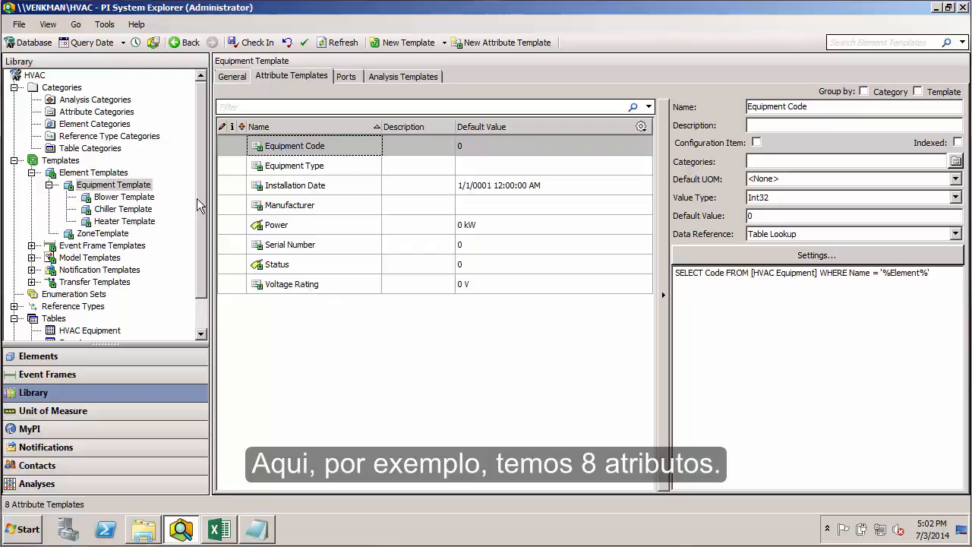
- Assign the Equipment Template's Equipment Code attribute to a newly created category named Name Plate Data
left_click(129, 198)
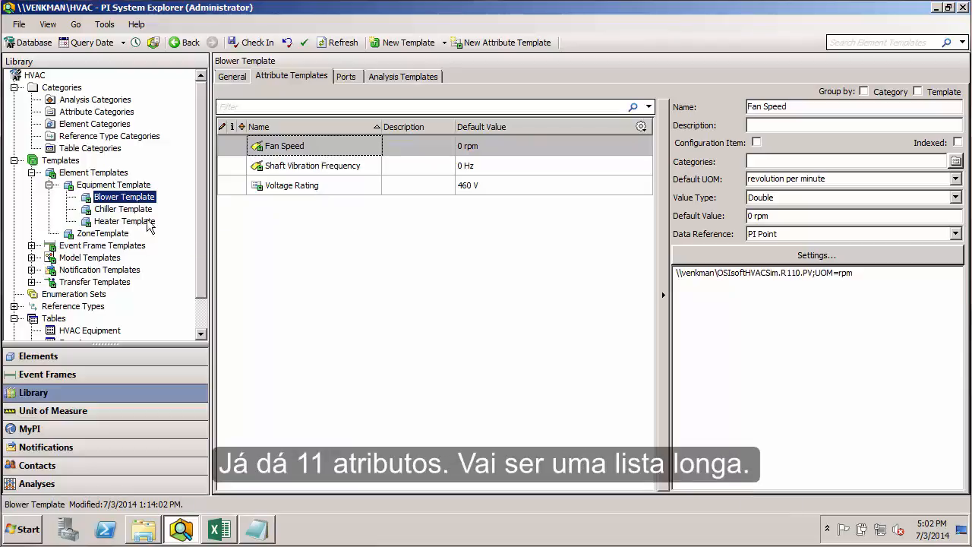
left_click(121, 186)
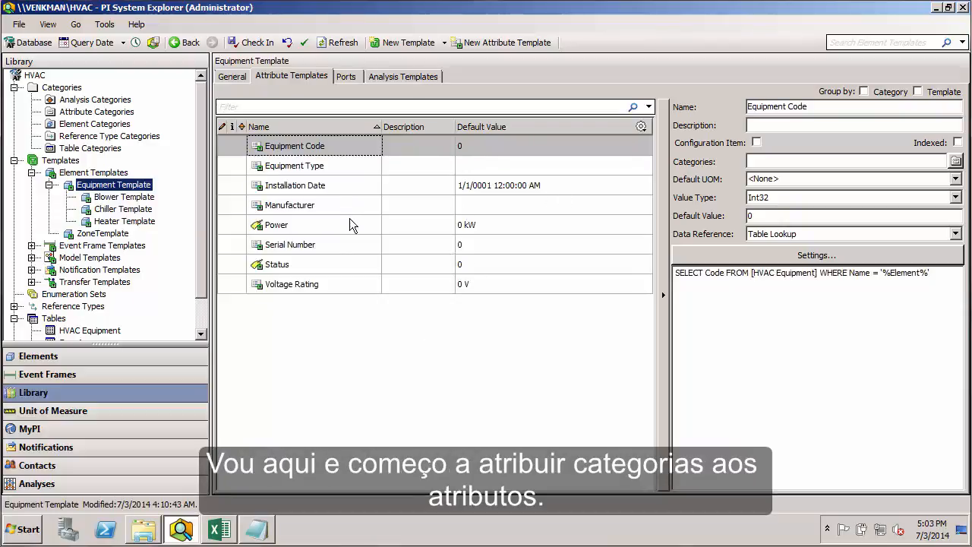
left_click(329, 145)
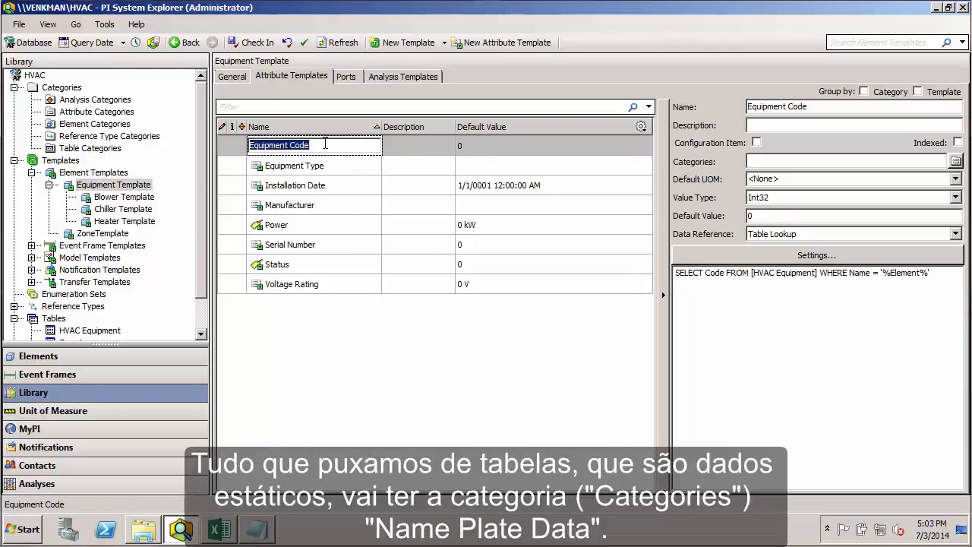
left_click(339, 160)
left_click(339, 145)
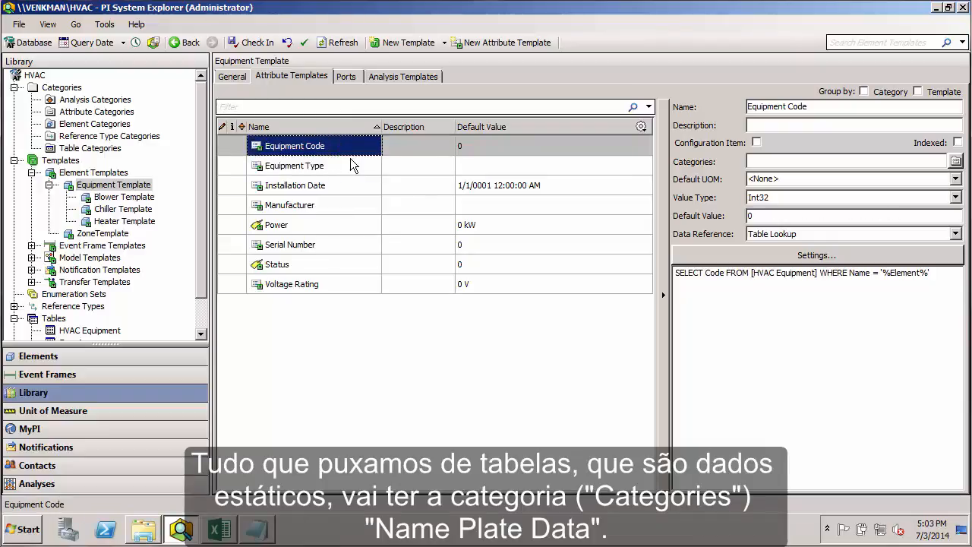
left_click(857, 161)
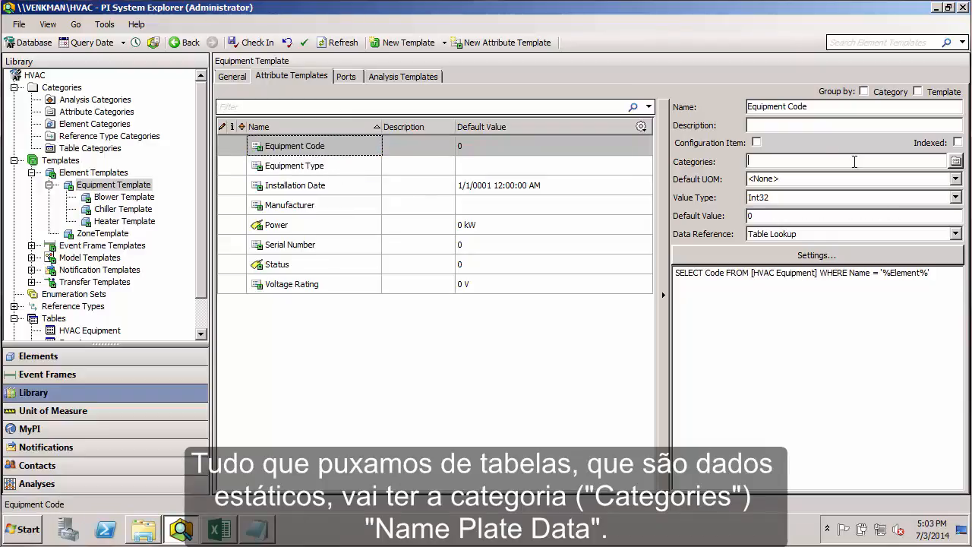
type("Name Plate Data")
left_click(347, 166)
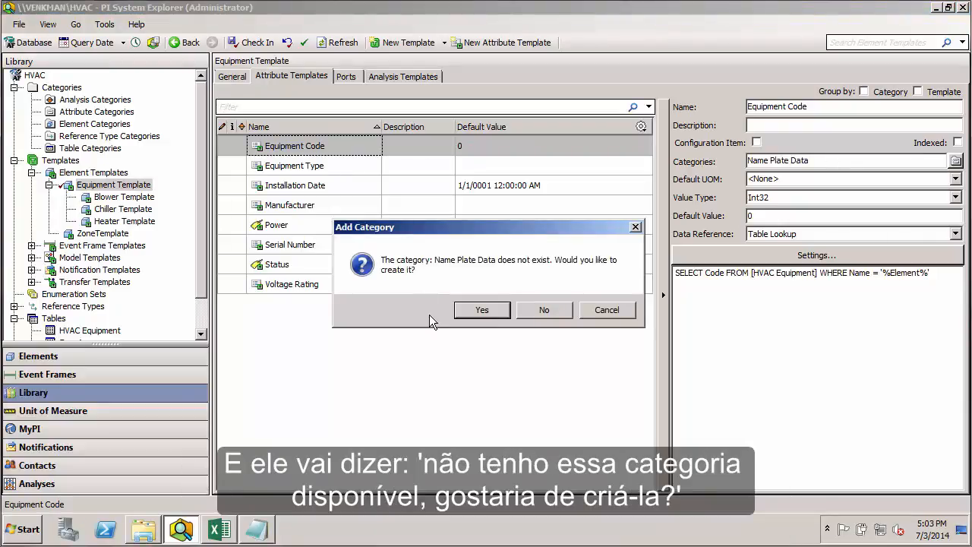
left_click(490, 309)
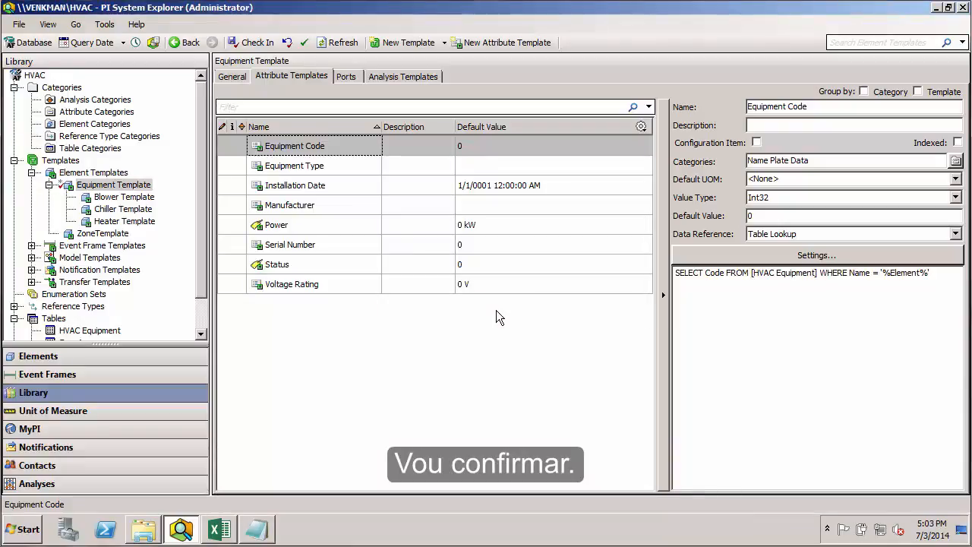
- Assign the existing Name Plate Data category to the Equipment Type and Installation Date attributes of the Equipment Template
left_click(328, 164)
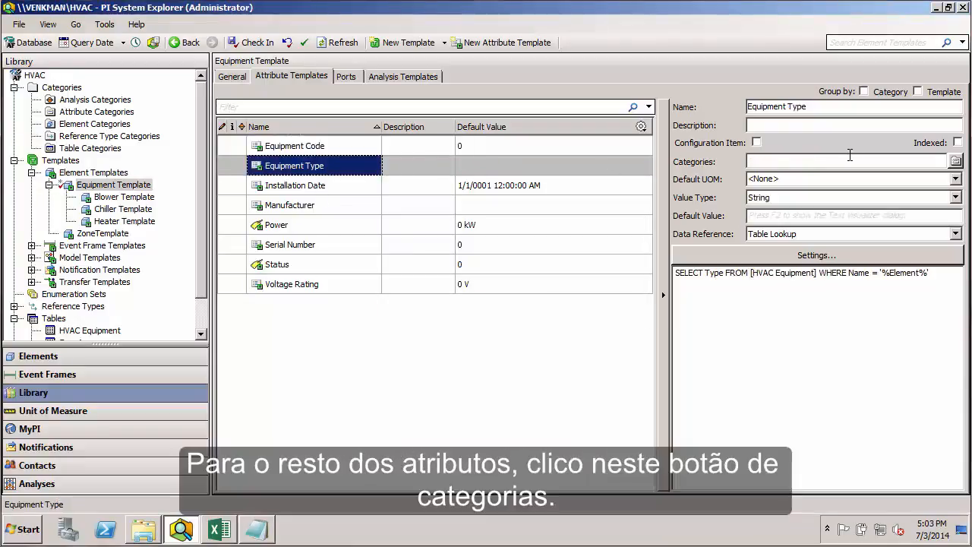
left_click(956, 161)
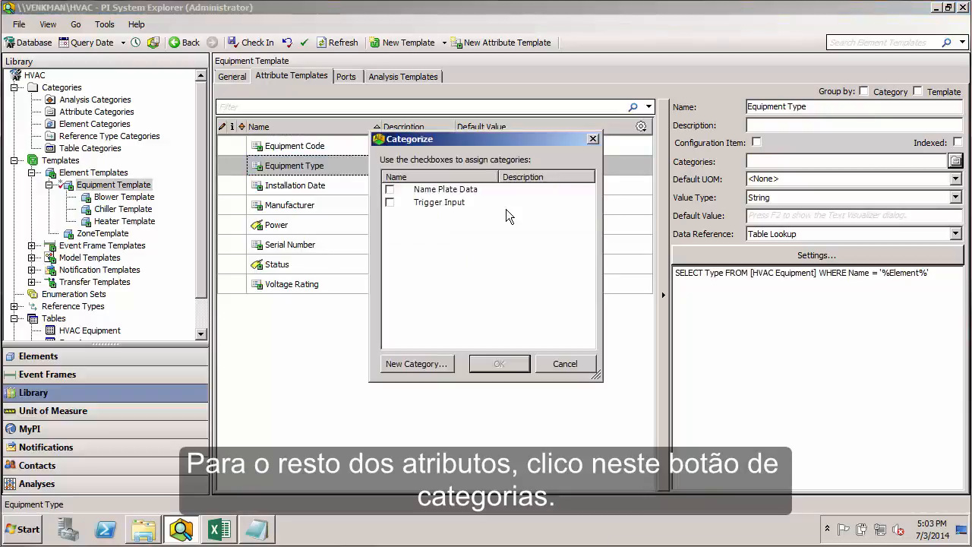
left_click(390, 190)
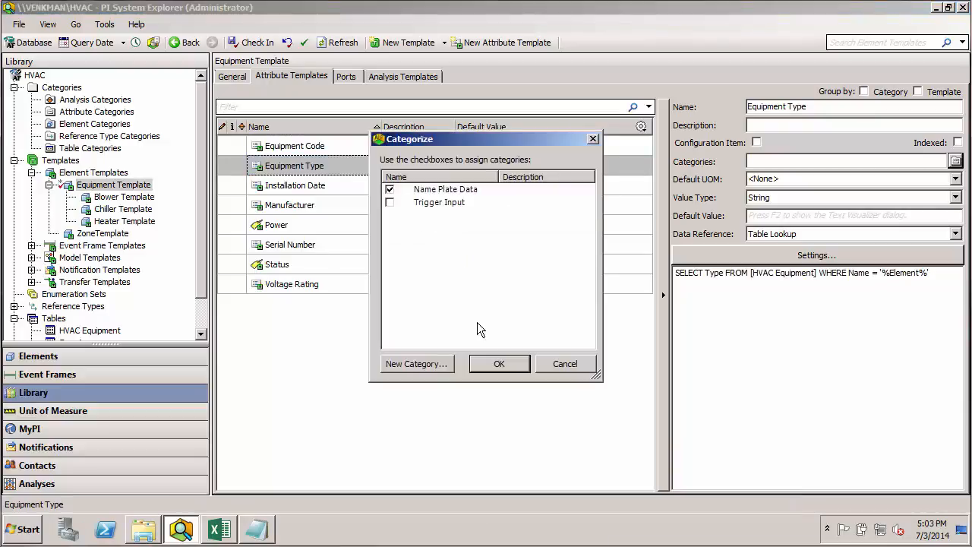
left_click(500, 363)
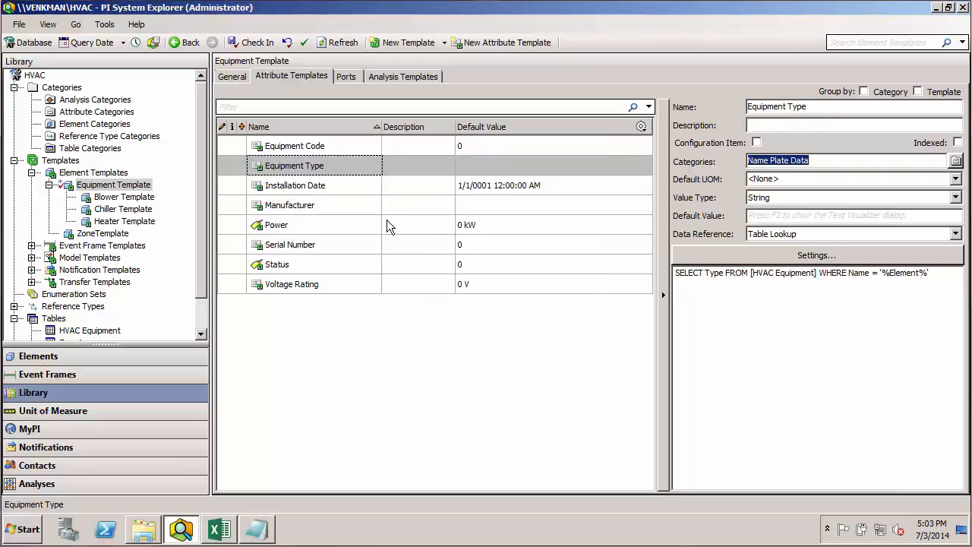
left_click(335, 186)
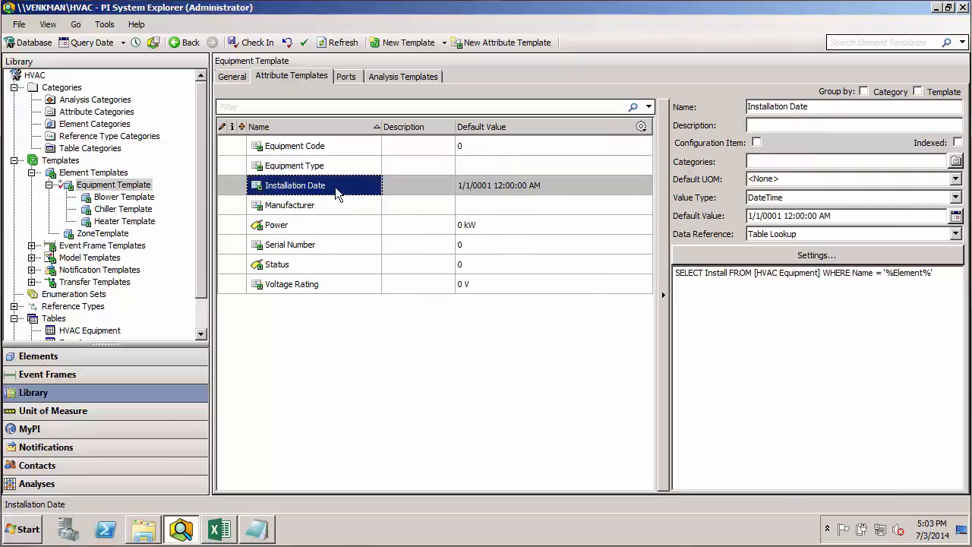
left_click(956, 161)
left_click(389, 189)
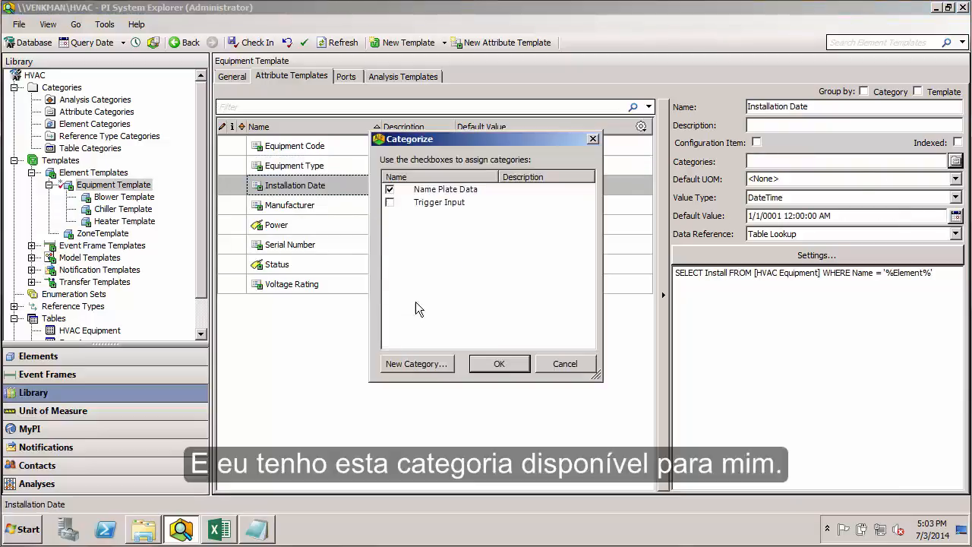
left_click(492, 363)
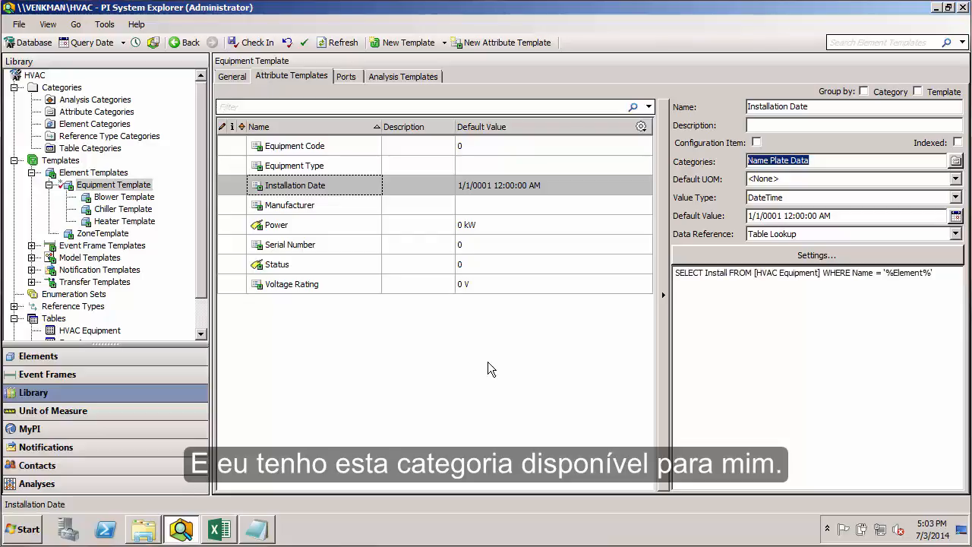
- Assign the Name Plate Data category to the Manufacturer and Voltage Rating attributes together, and check both attributes
left_click(301, 207)
left_click(326, 284, "ctrl")
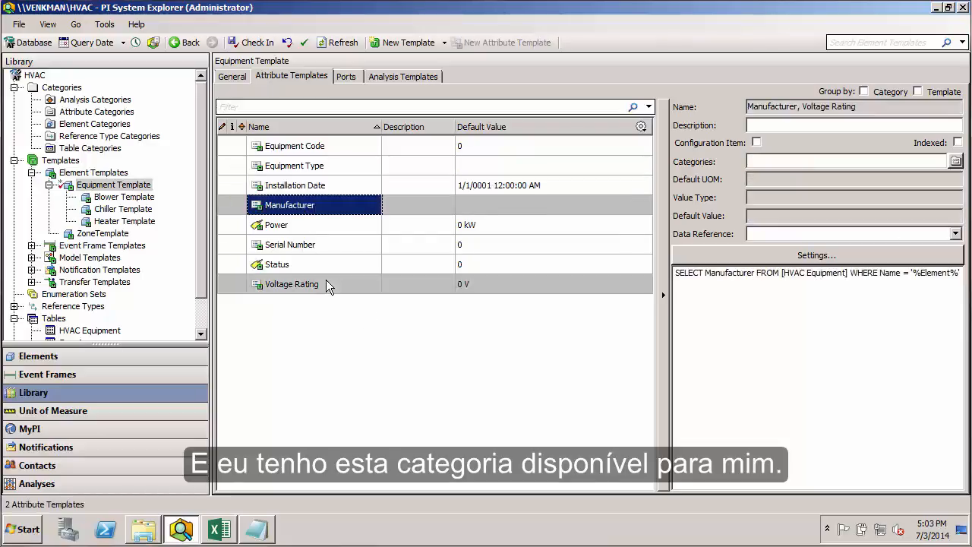
left_click(955, 161)
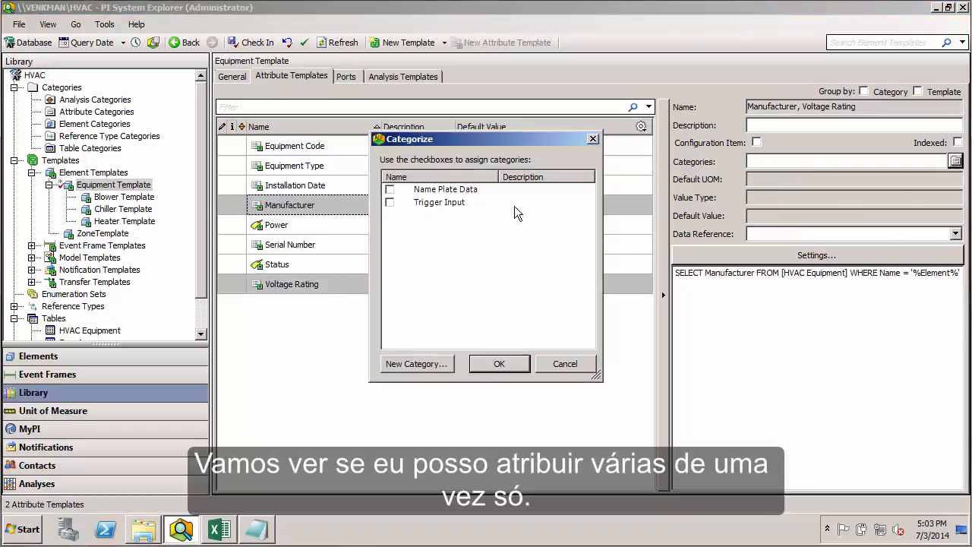
left_click(493, 366)
left_click(321, 285)
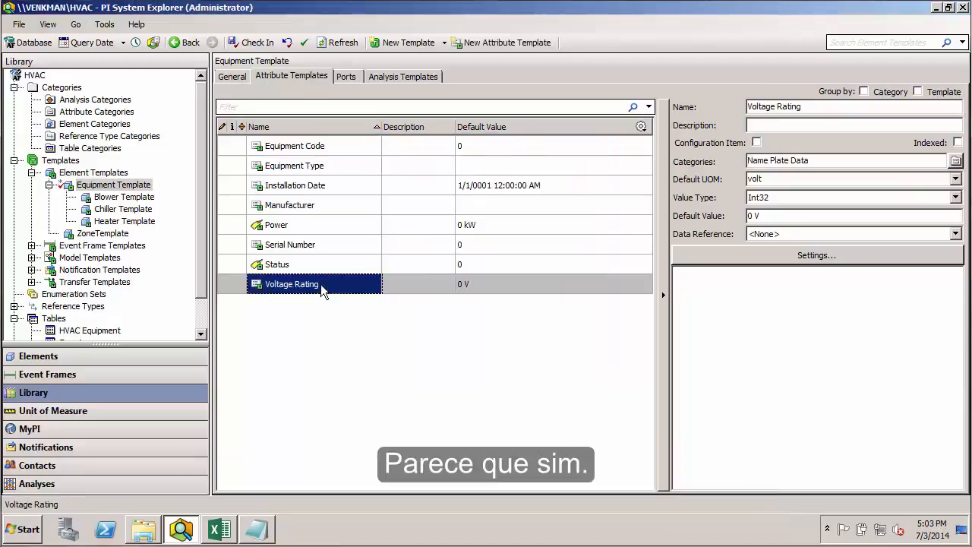
left_click(317, 205)
- Assign the Name Plate Data category to the Serial Number attribute of the Equipment Template
left_click(311, 246)
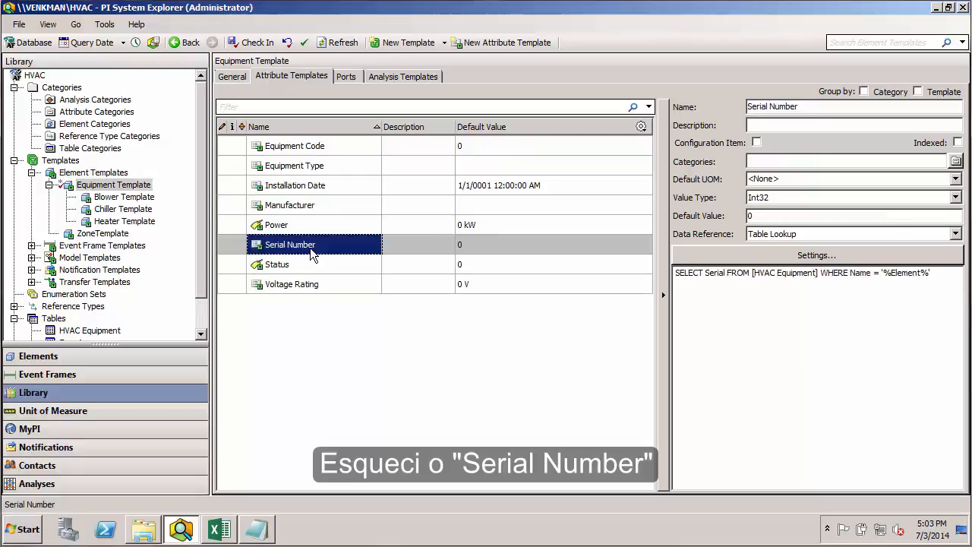
left_click(955, 161)
left_click(389, 189)
left_click(499, 366)
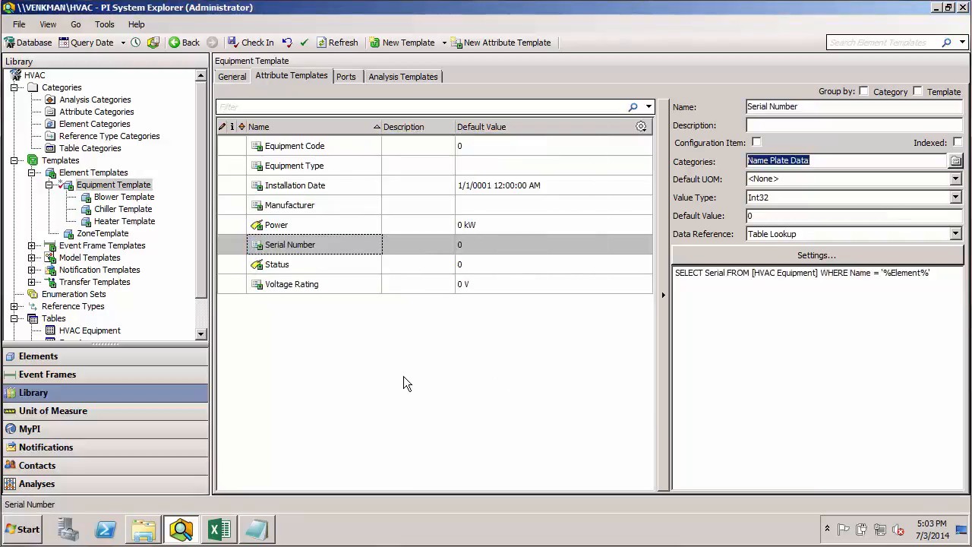
left_click(403, 377)
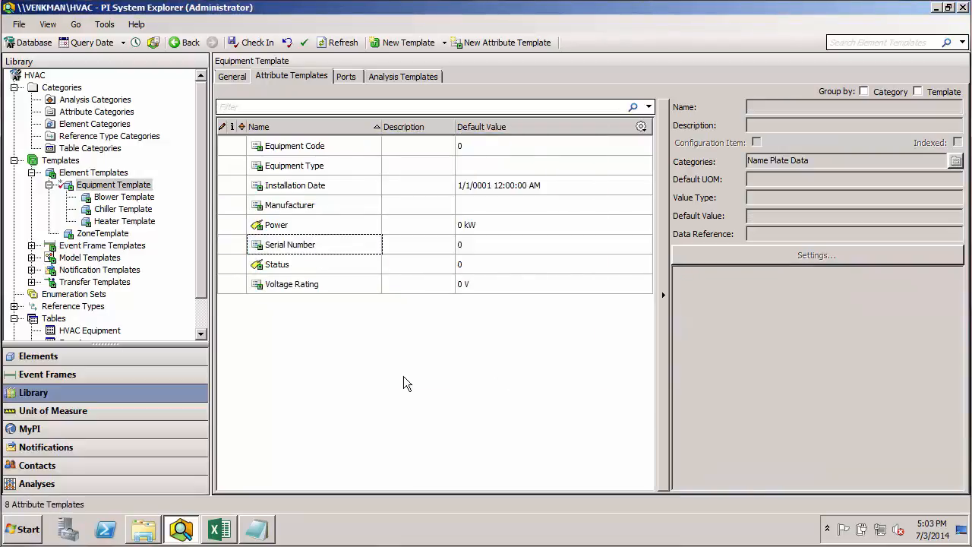
- Assign the Equipment Template's Power attribute to a newly created category named Real Time Data
left_click(322, 223)
left_click(780, 162)
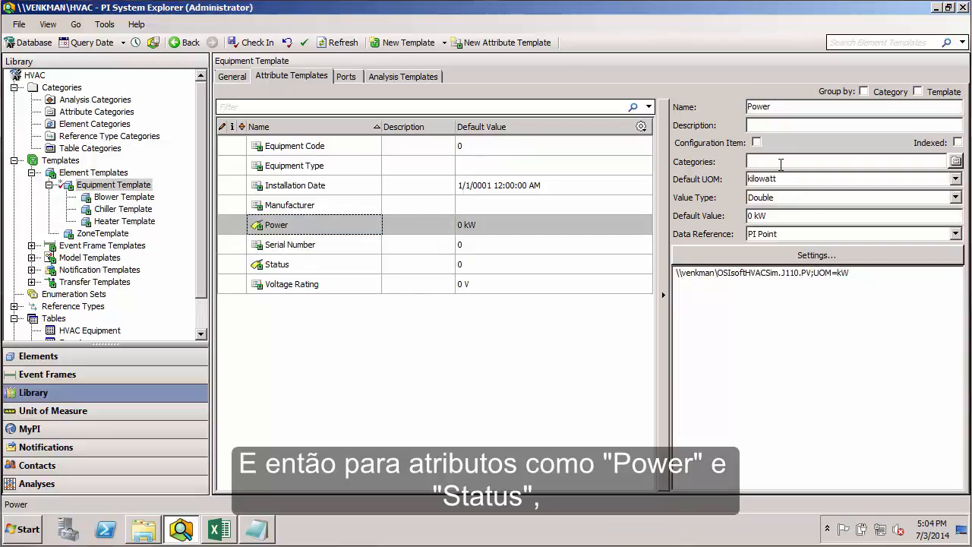
type("Real Time Data")
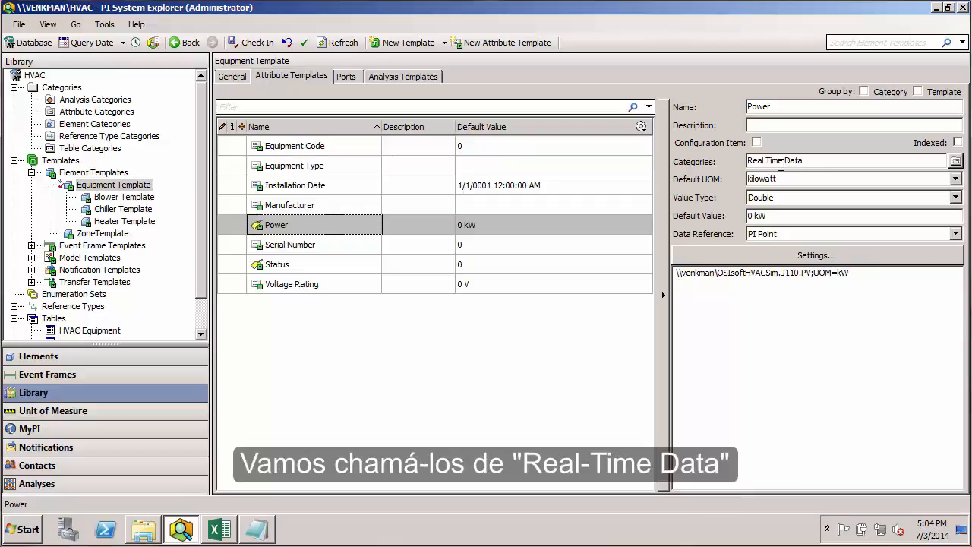
left_click(325, 267)
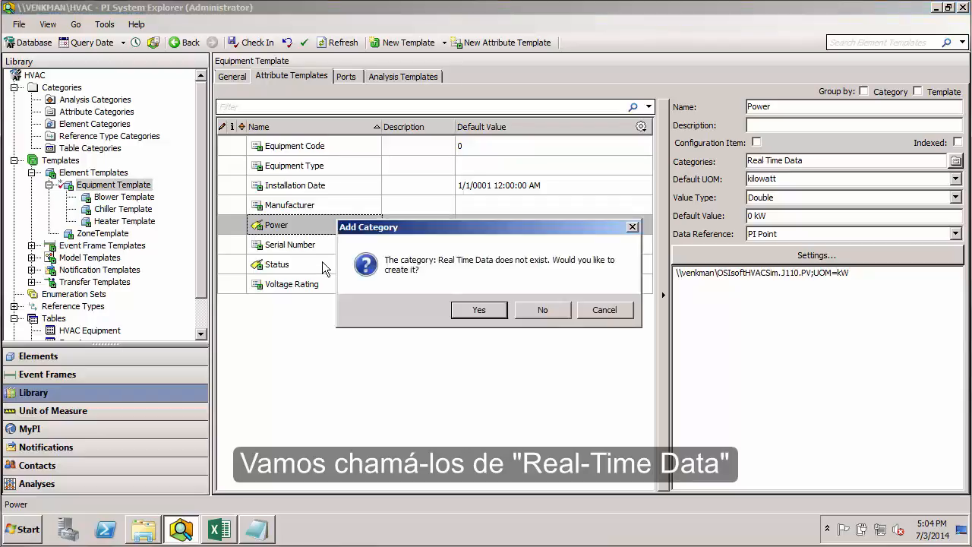
left_click(480, 311)
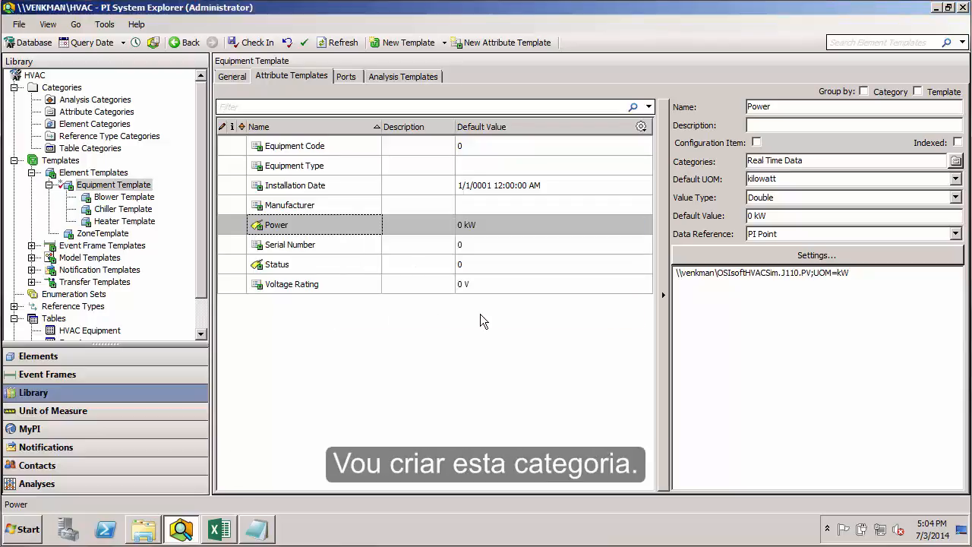
- Assign only the Real Time Data category to the Status attribute of the Equipment Template
left_click(324, 268)
left_click(955, 161)
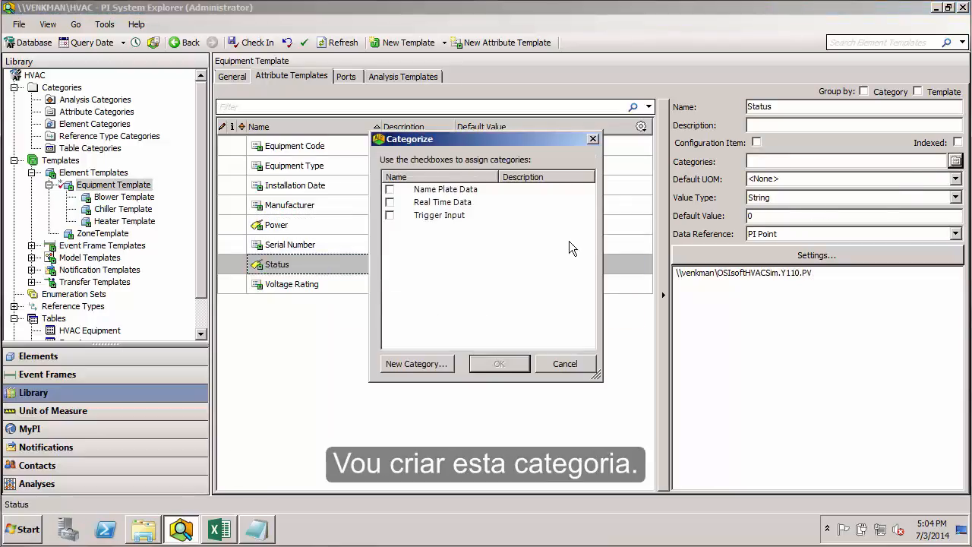
left_click(390, 189)
left_click(389, 189)
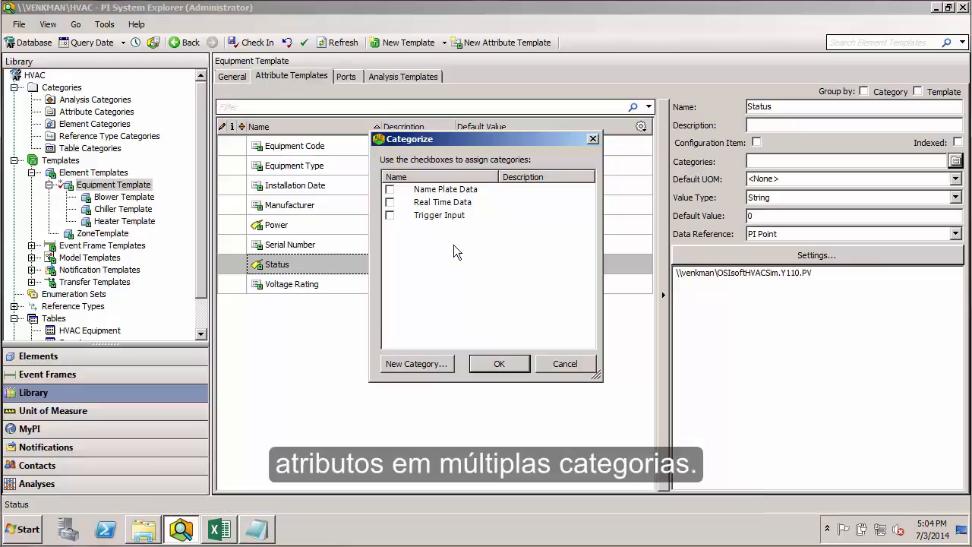
left_click(390, 201)
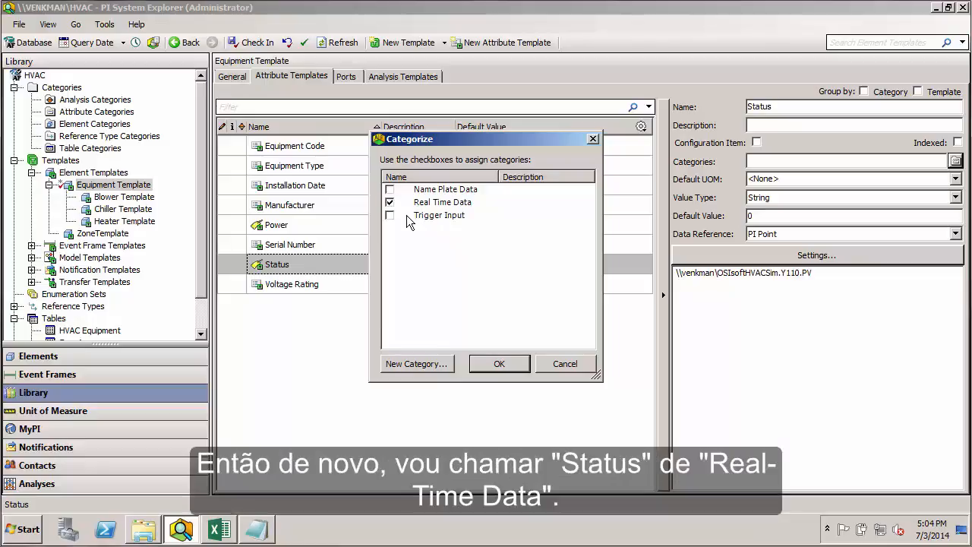
left_click(499, 364)
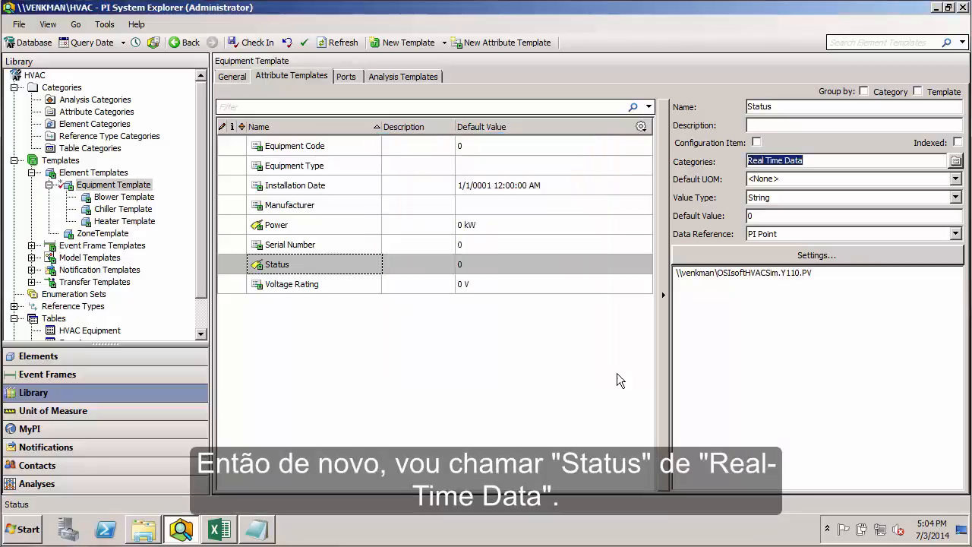
- Assign the Real Time Data category to the Blower Template's Fan Speed and Shaft Vibration Frequency attributes together
left_click(135, 198)
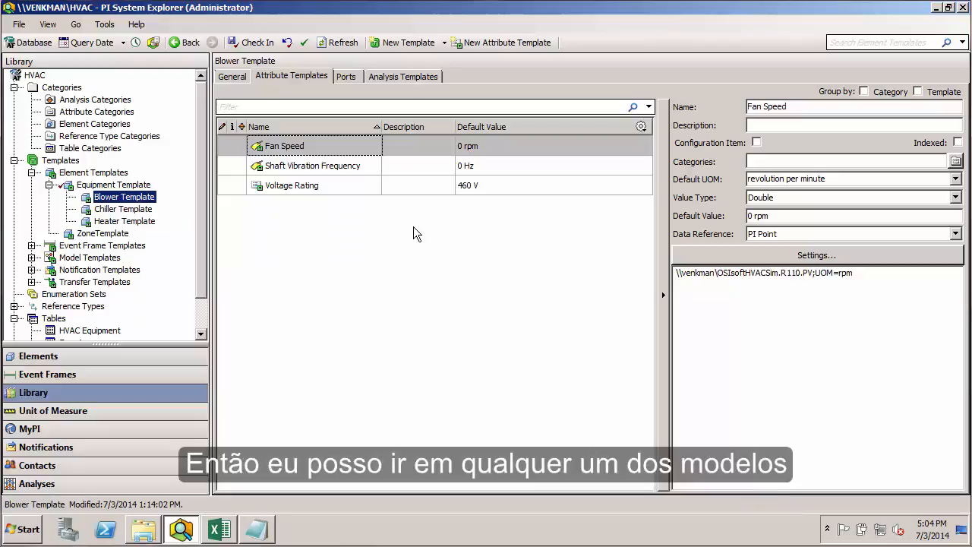
left_click(319, 165, "ctrl")
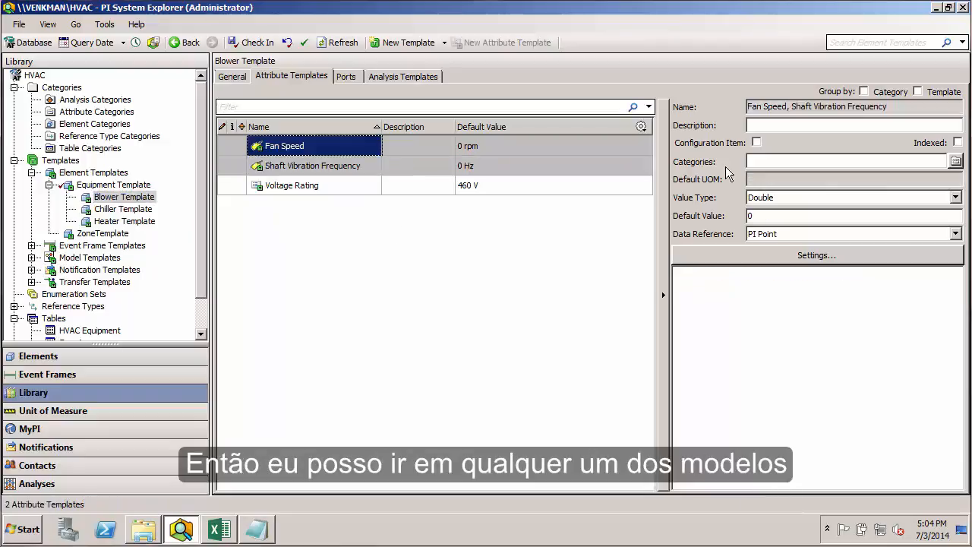
left_click(955, 160)
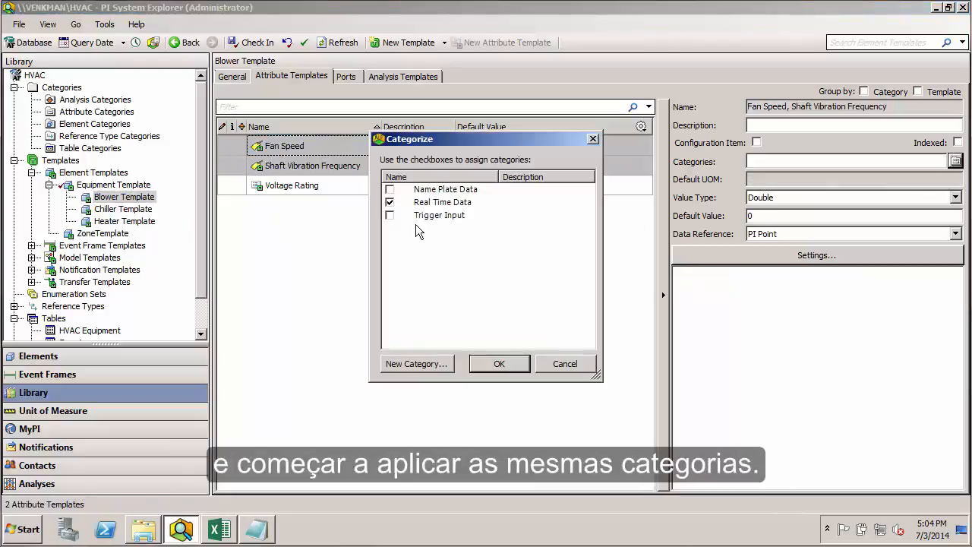
left_click(479, 362)
- Assign the Name Plate Data category to the Voltage Rating attribute of the Blower Template
left_click(292, 185)
left_click(955, 161)
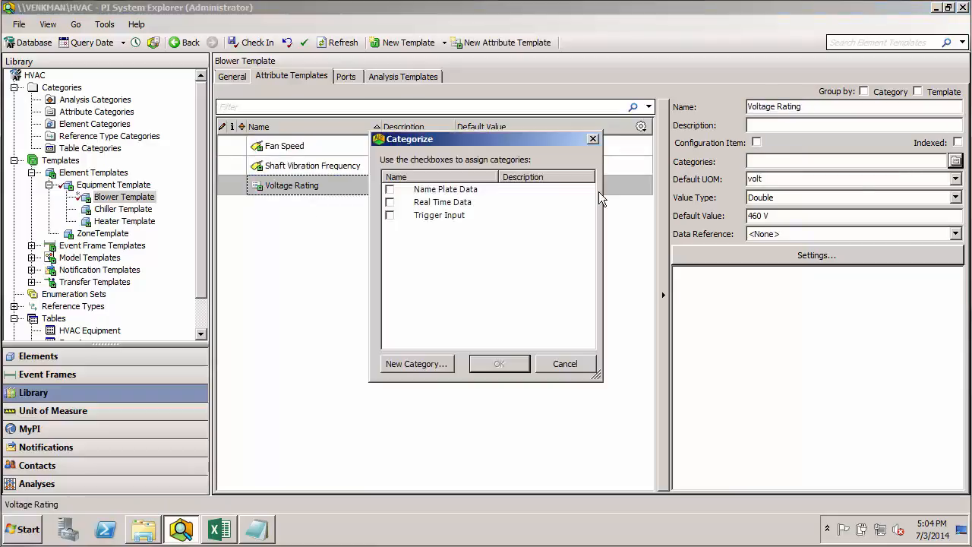
left_click(390, 189)
left_click(499, 363)
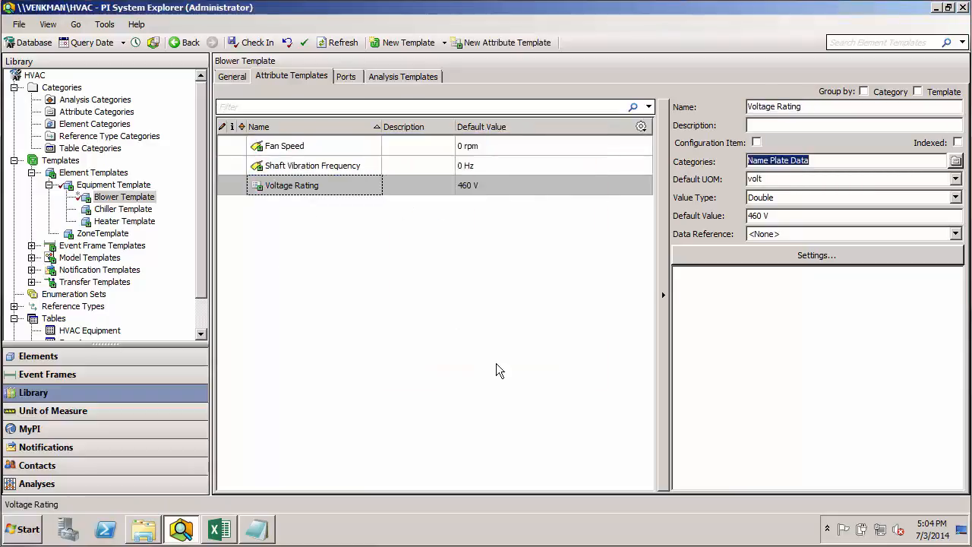
- Categorize the Voltage Rating attribute of the Chiller Template using an existing attribute category
left_click(114, 209)
left_click(366, 167)
right_click(493, 176)
left_click(531, 250)
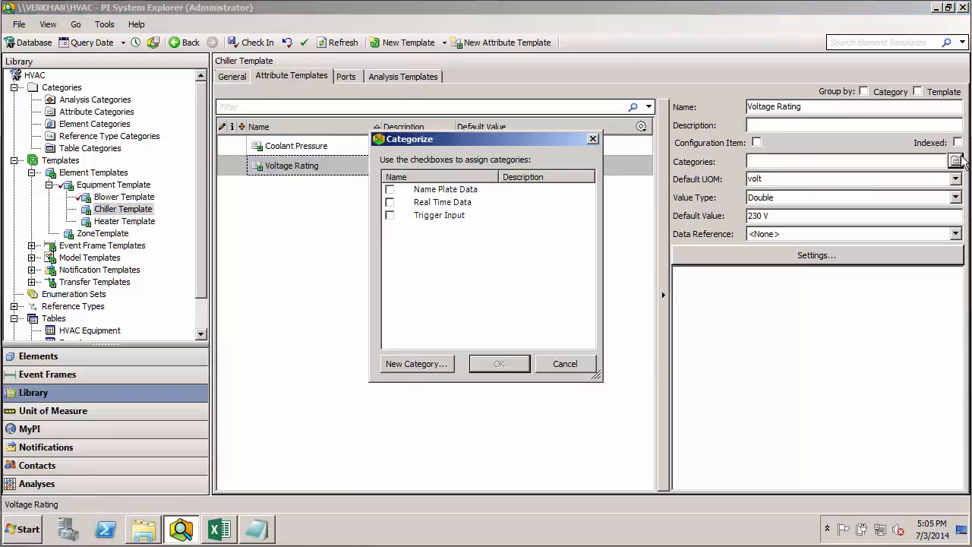
left_click(499, 364)
- Assign the Name Plate Data category to the Coolant Pressure attribute of the Chiller Template
left_click(342, 148)
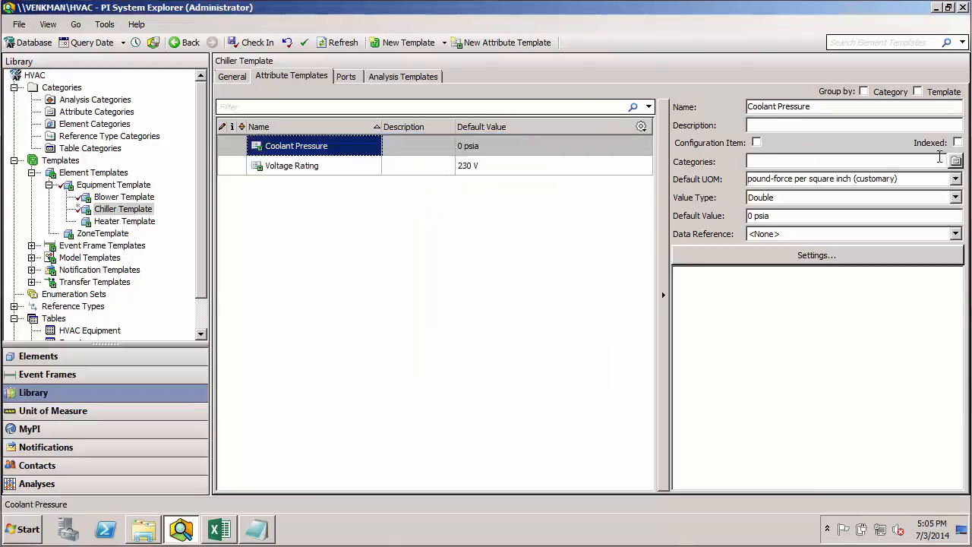
left_click(955, 161)
left_click(390, 189)
left_click(499, 364)
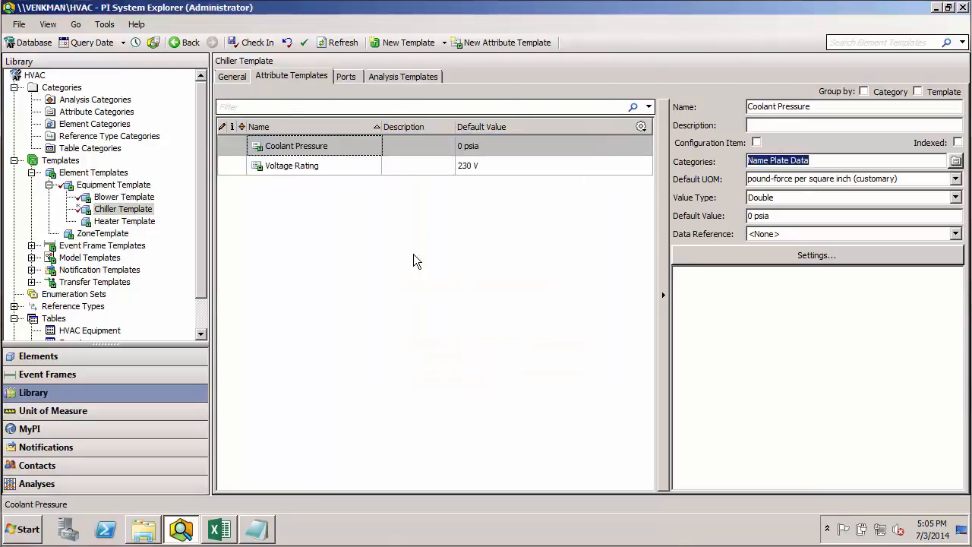
- Assign the Name Plate Data category to the Internal Temperature attribute of the Heater Template
left_click(124, 221)
left_click(333, 148)
left_click(955, 161)
left_click(390, 189)
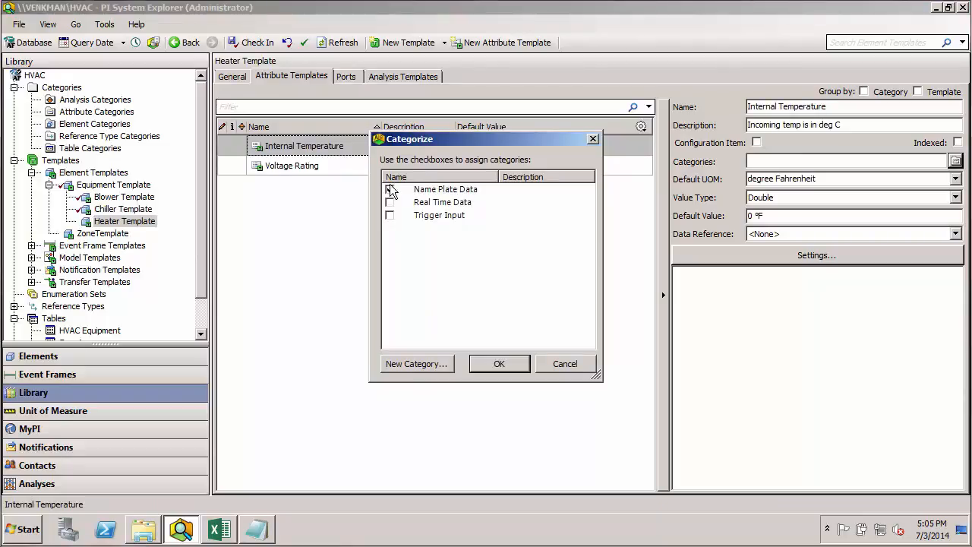
left_click(498, 362)
- Assign the Name Plate Data category to the Voltage Rating attribute of the Heater Template
key("Down")
left_click(955, 161)
left_click(393, 190)
left_click(499, 362)
- Assign only the Real Time Data category to the Heater Template's Internal Temperature attribute, removing Name Plate Data
left_click(336, 147)
left_click(955, 161)
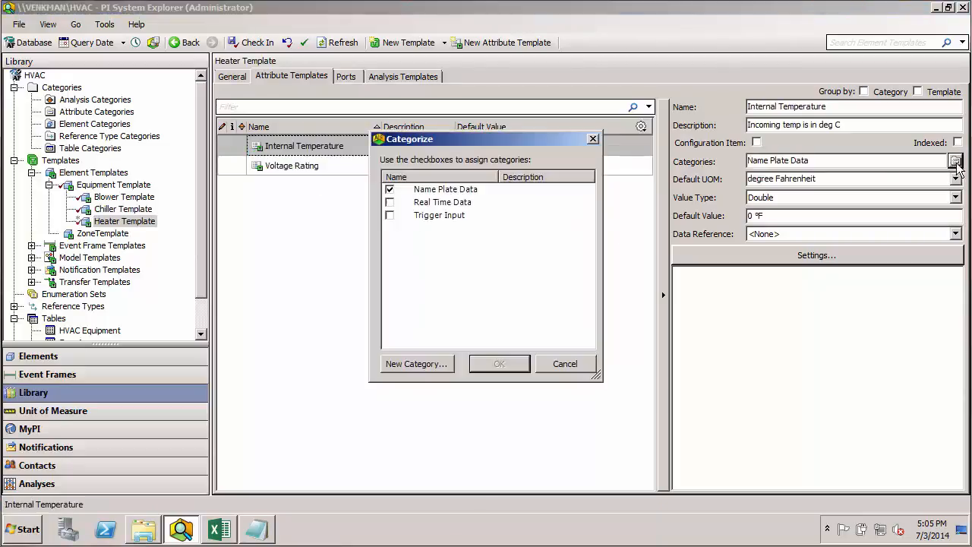
left_click(389, 189)
left_click(501, 367)
left_click(450, 244)
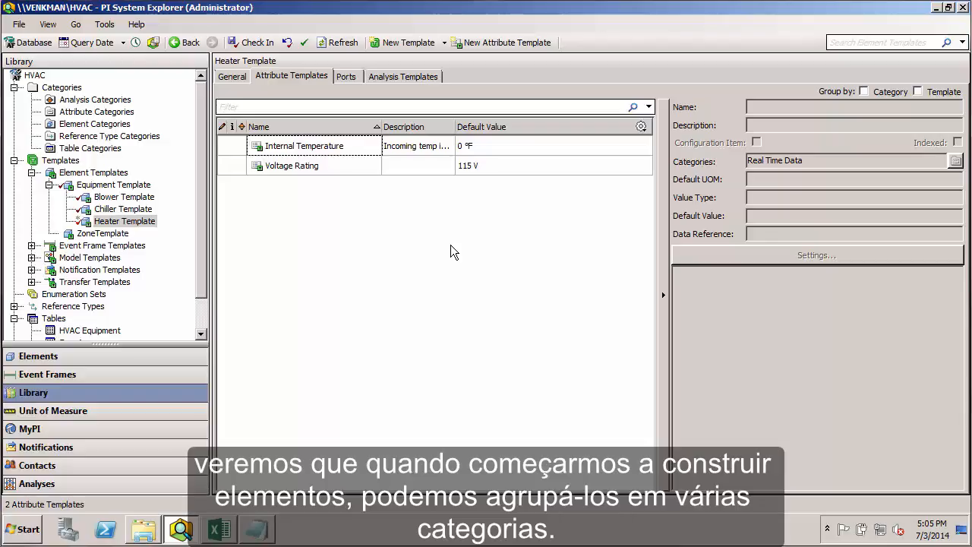
- Check in all template changes and group the attribute templates of the Equipment Template by category
left_click(252, 42)
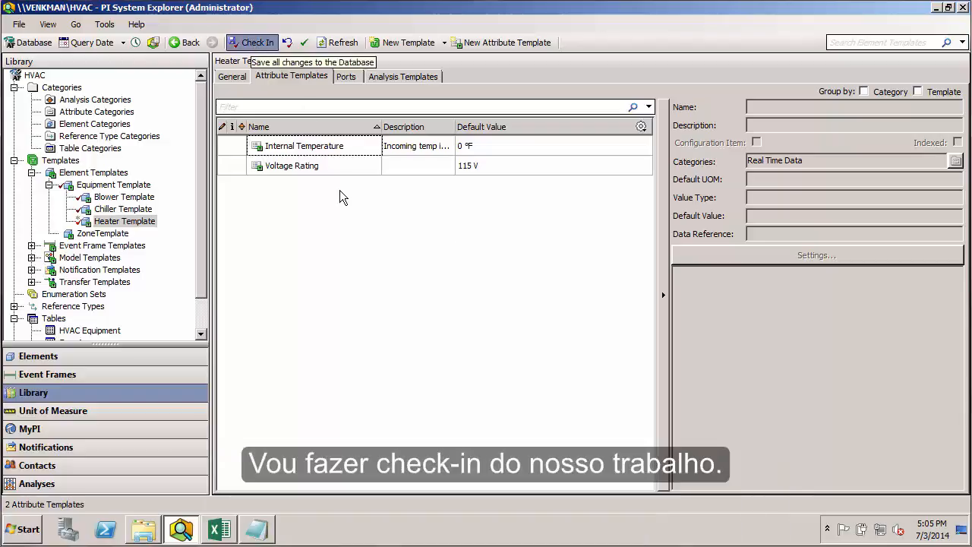
left_click(113, 184)
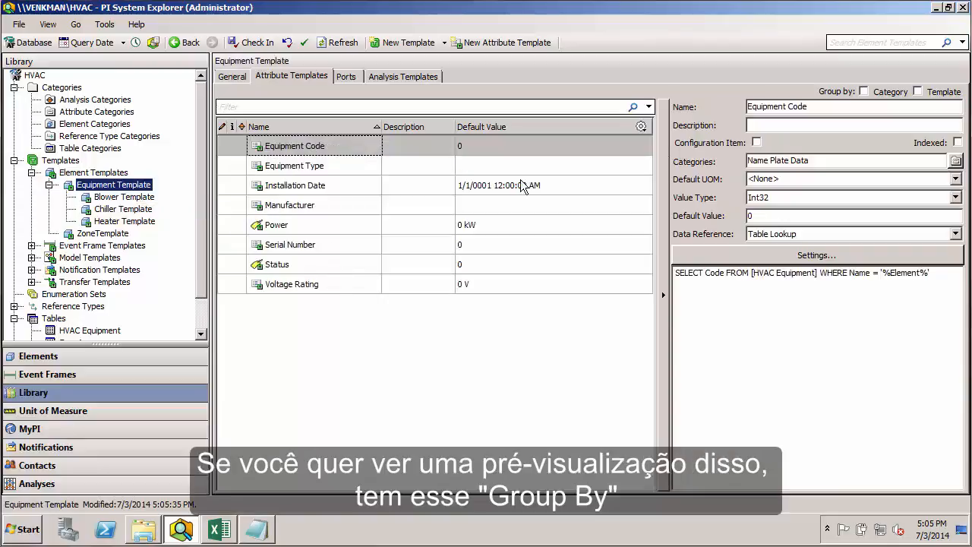
left_click(866, 91)
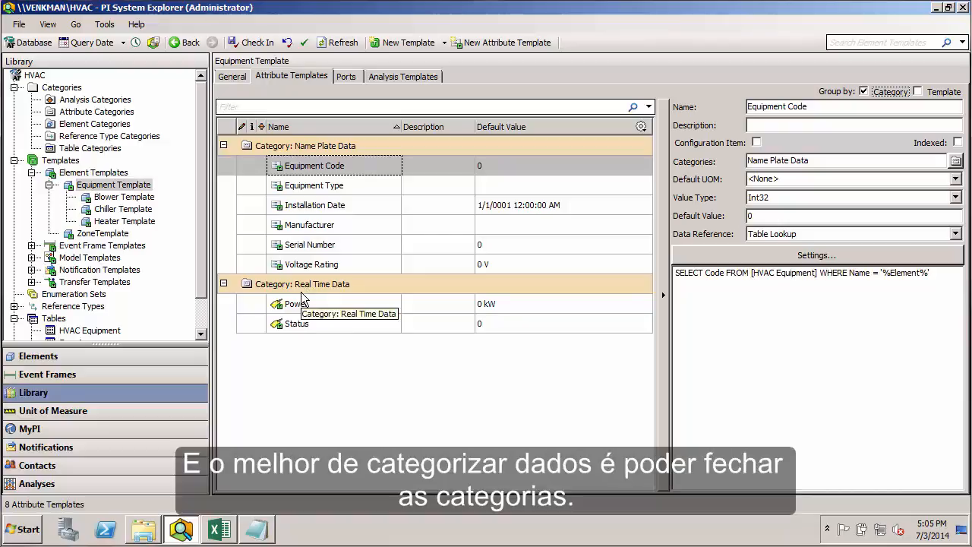
- Collapse the Name Plate Data and Real Time Data groups of the Equipment Template, then expand both again
left_click(224, 144)
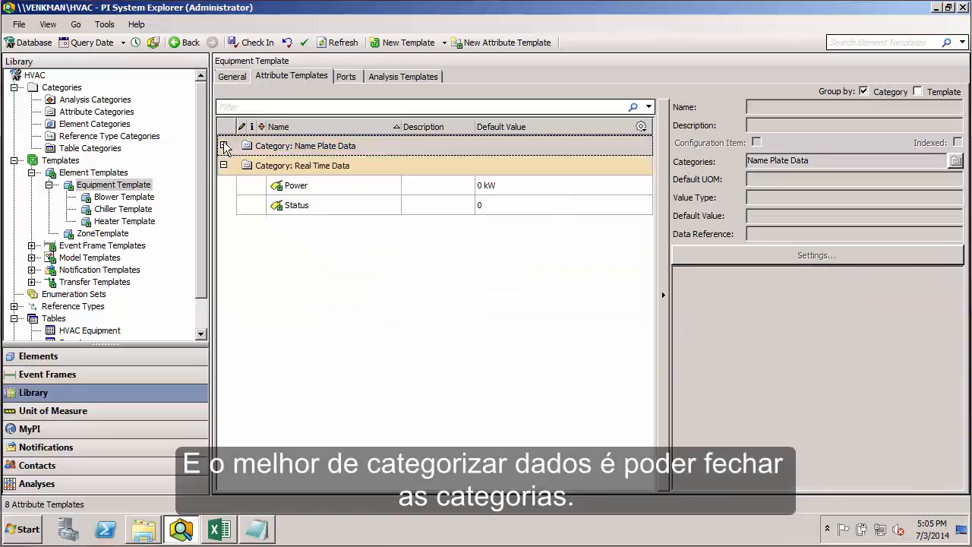
left_click(223, 164)
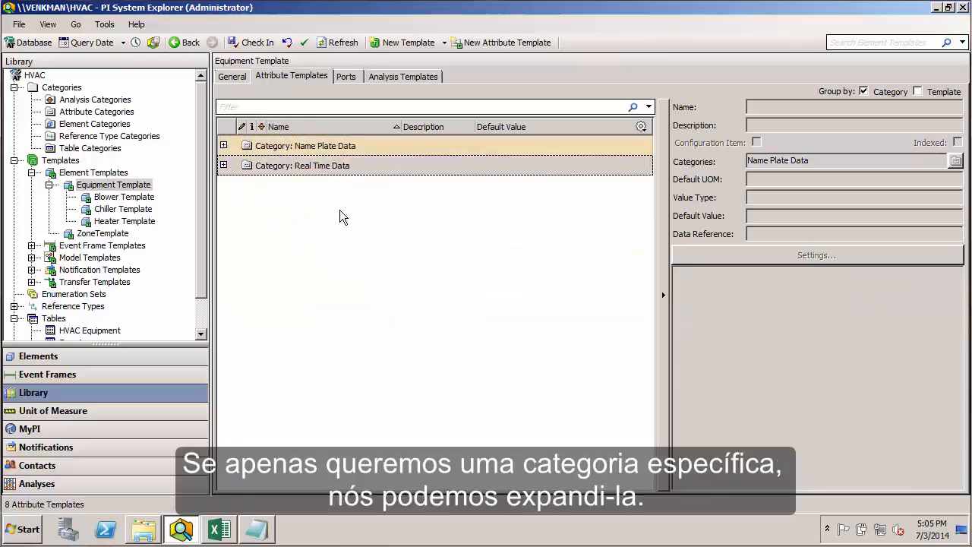
left_click(223, 165)
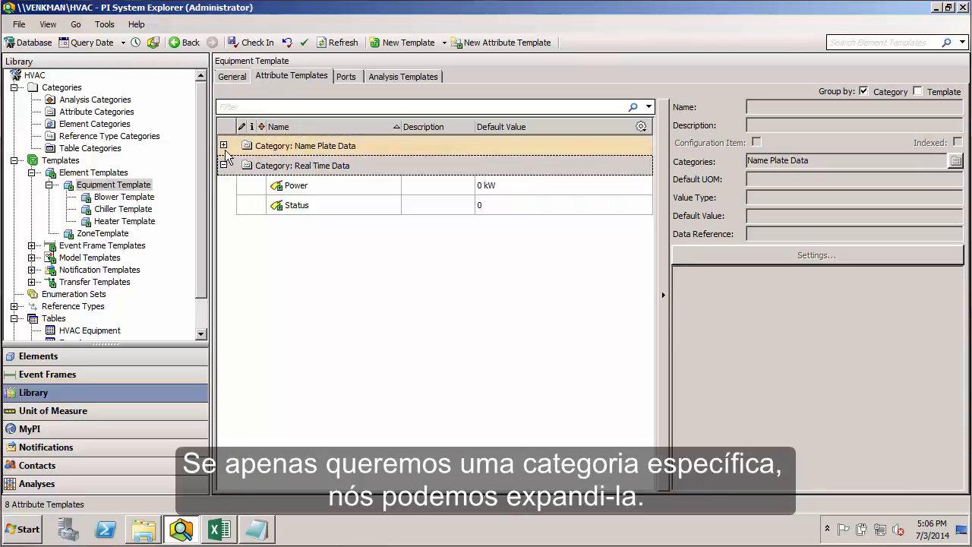
left_click(224, 145)
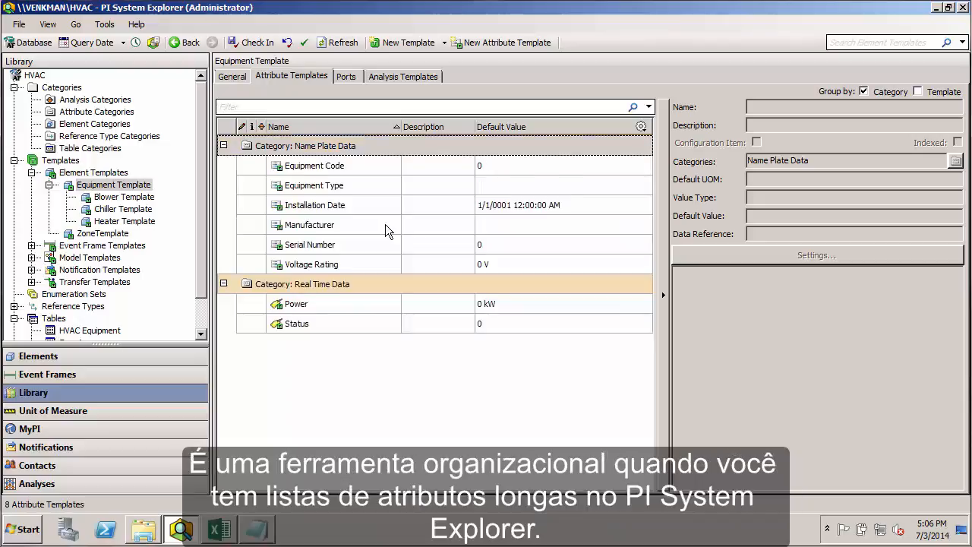